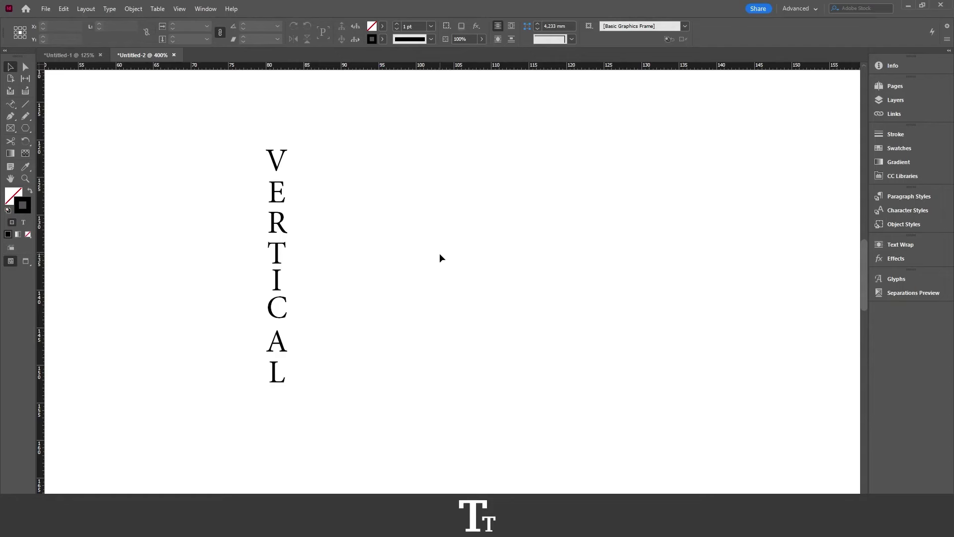
Draw a page-length vertical line with stroke None beside the stacked VERTICAL text.
{"action": "left_click_drag", "start_coordinate": [312, 121], "coordinate": [258, 398]}
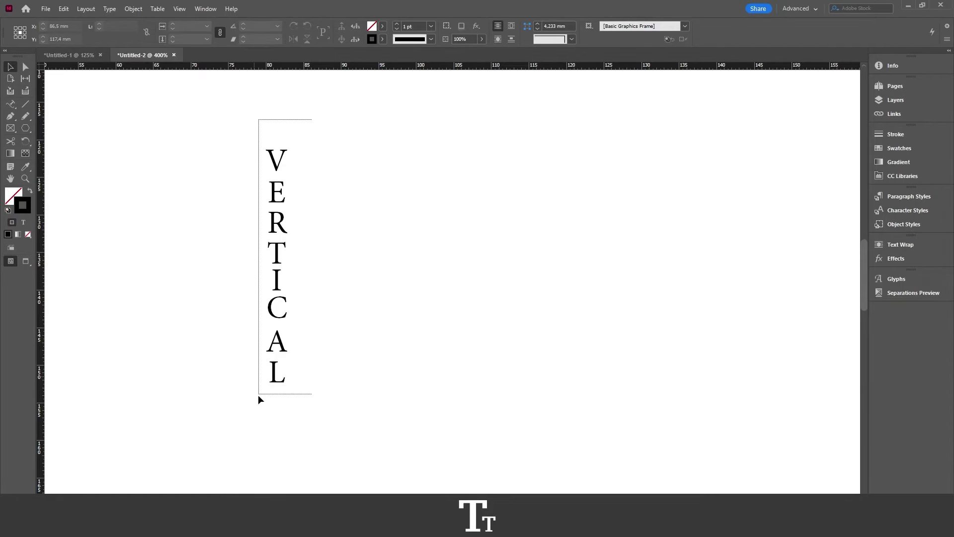
{"action": "left_click", "coordinate": [218, 185]}
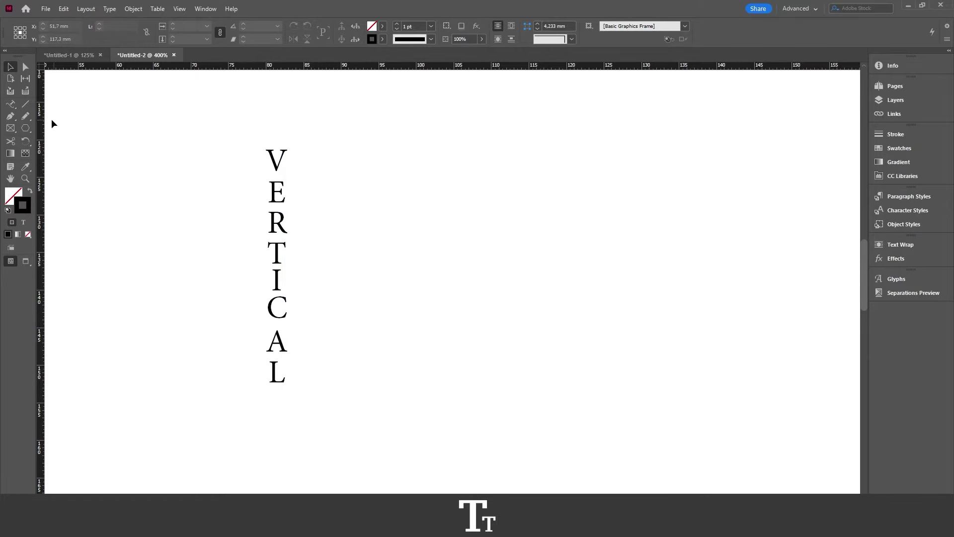
{"action": "left_click", "coordinate": [28, 103]}
{"action": "left_click", "coordinate": [29, 235]}
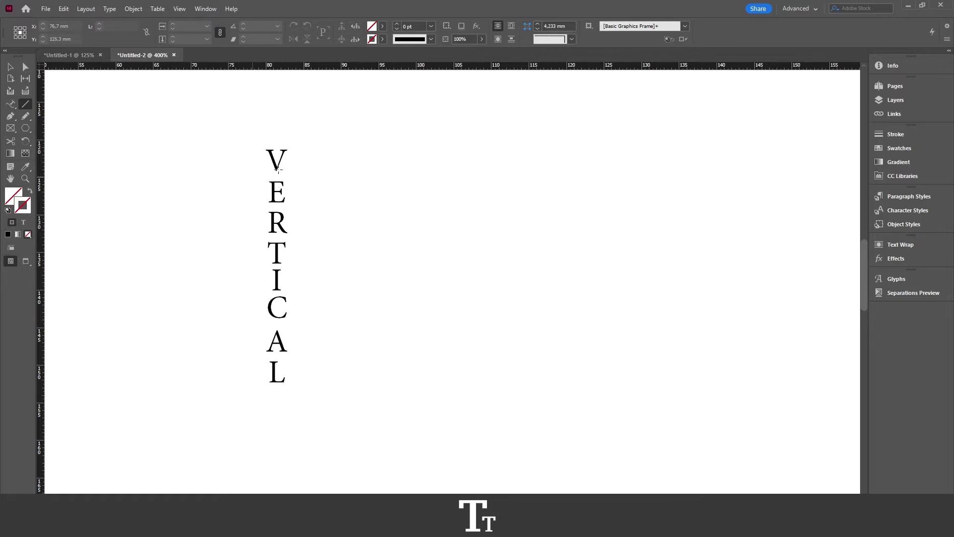
{"action": "left_click_drag", "start_coordinate": [460, 104], "coordinate": [478, 456]}
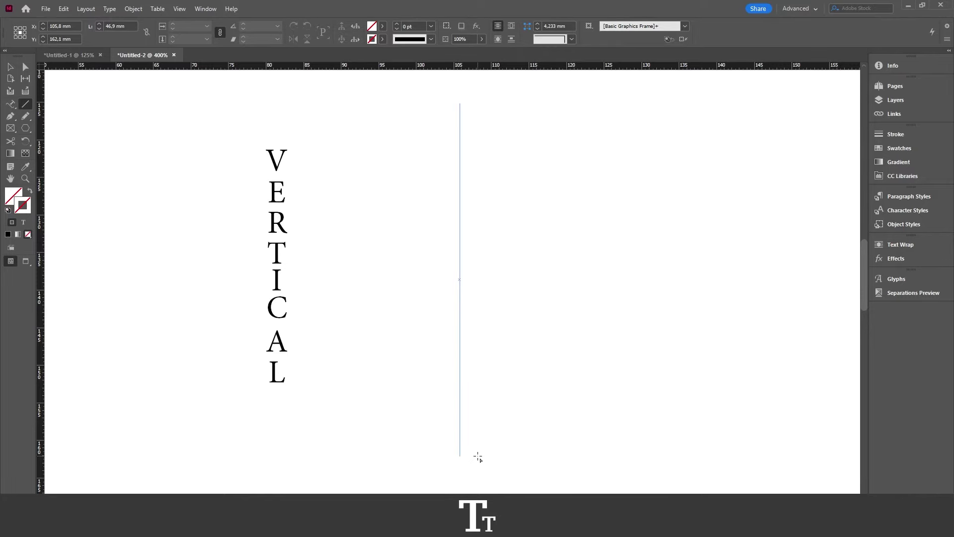
{"action": "key", "text": "v"}
{"action": "scroll", "coordinate": [480, 260], "scroll_direction": "right", "scroll_amount": 1}
{"action": "scroll", "coordinate": [479, 260], "scroll_direction": "right", "scroll_amount": 2}
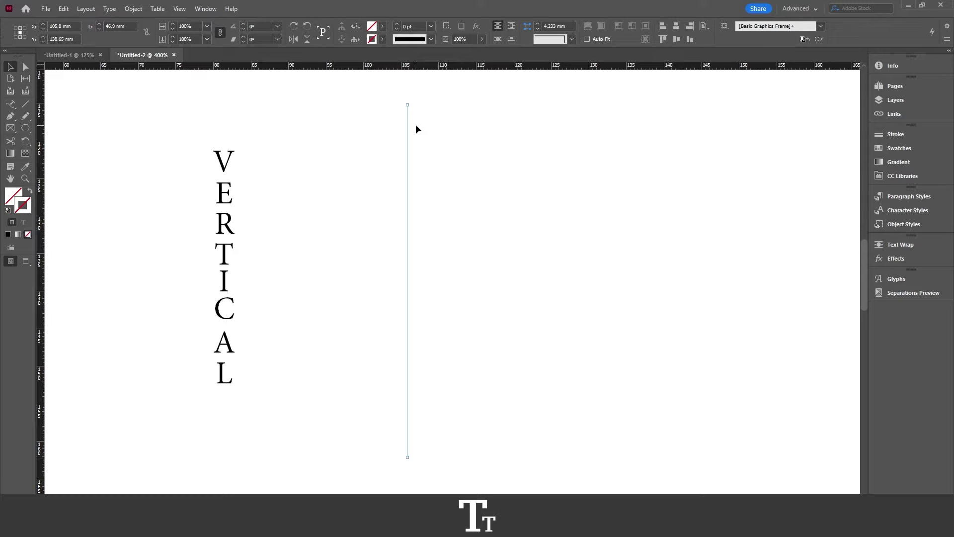
{"action": "key", "text": "t"}
Type VERTICAL along the line's top with Type on a Path, fixing a typo.
{"action": "left_click", "coordinate": [11, 106]}
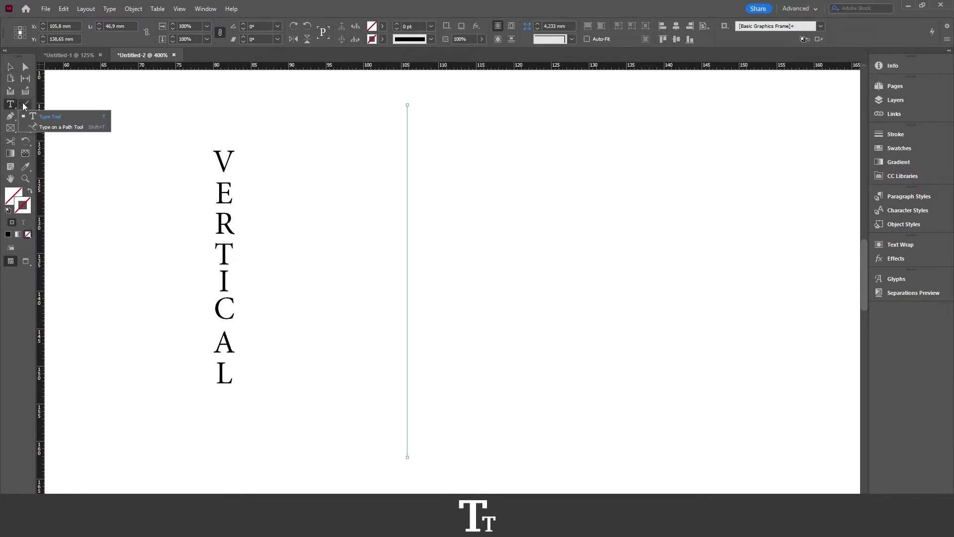
{"action": "left_click", "coordinate": [76, 131]}
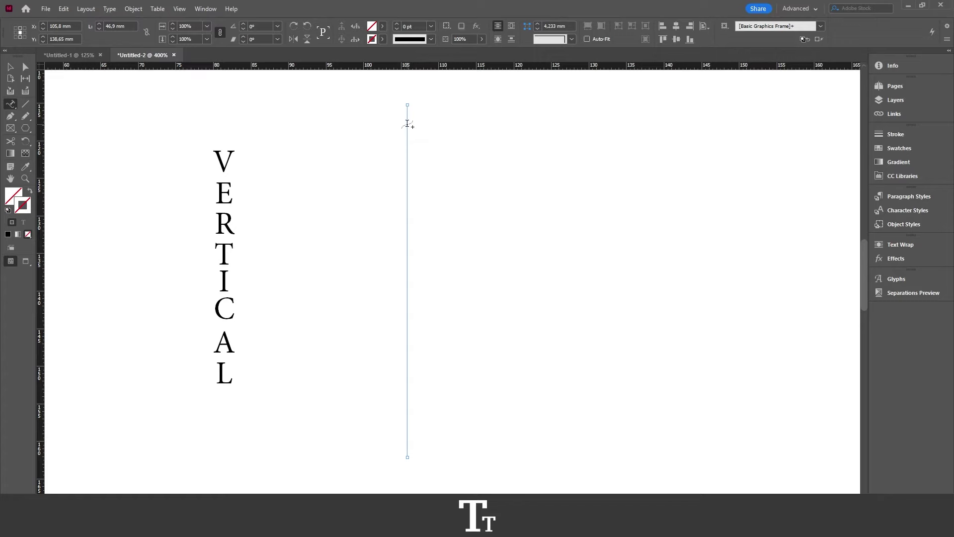
{"action": "left_click", "coordinate": [408, 124]}
{"action": "type", "text": "V"}
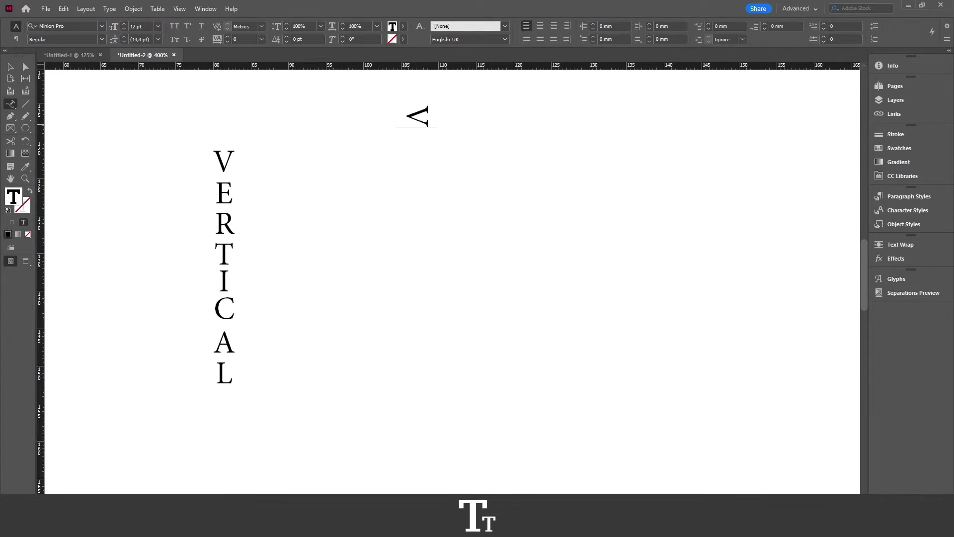
{"action": "type", "text": "ERTU"}
{"action": "key", "text": "BackSpace"}
{"action": "type", "text": "ICAL"}
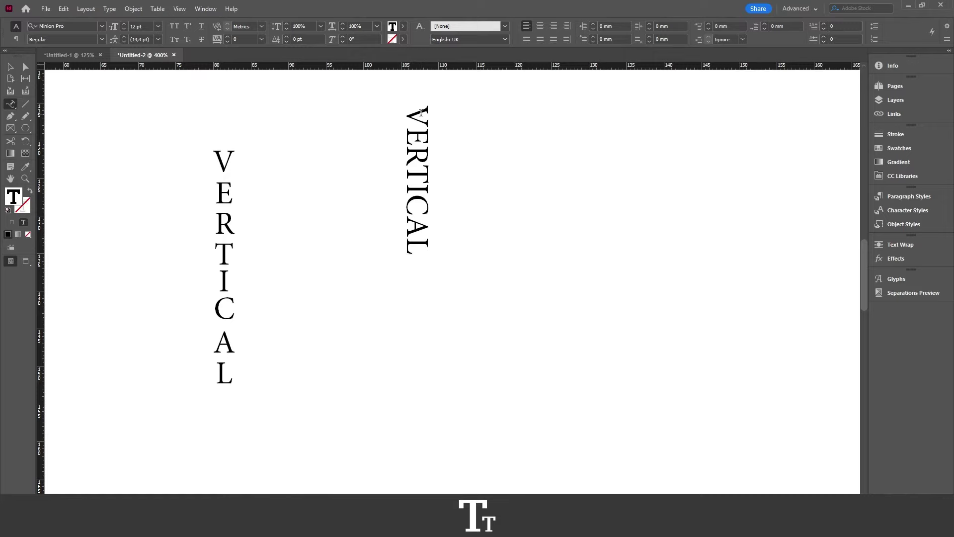
{"action": "left_click", "coordinate": [11, 67]}
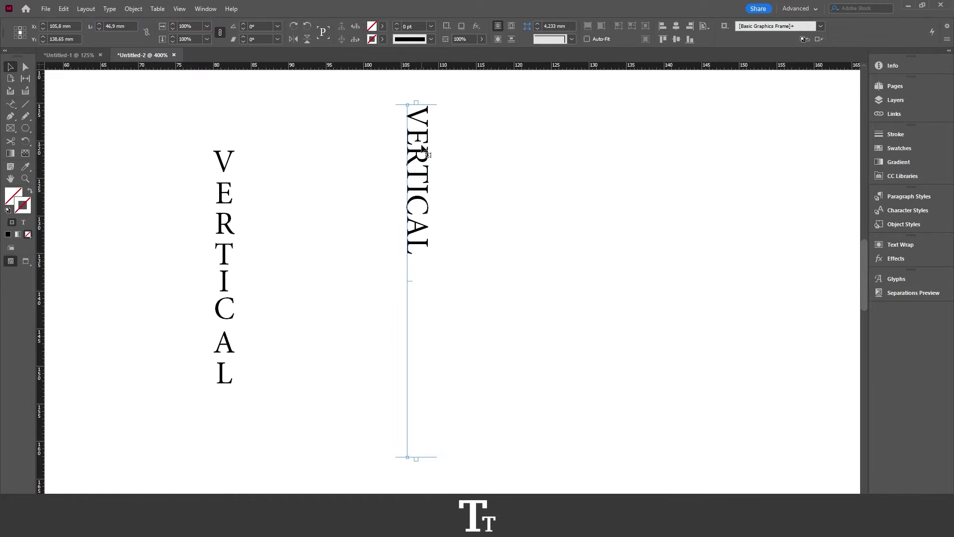
Set the Type on a Path Options effect to Stair Step, with Preview on.
{"action": "left_click", "coordinate": [112, 10]}
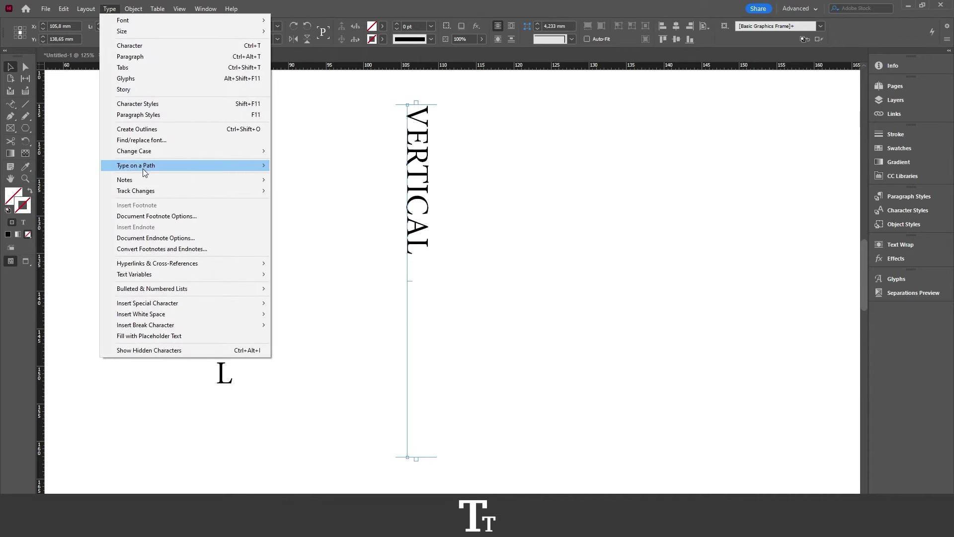
{"action": "mouse_move", "coordinate": [135, 166]}
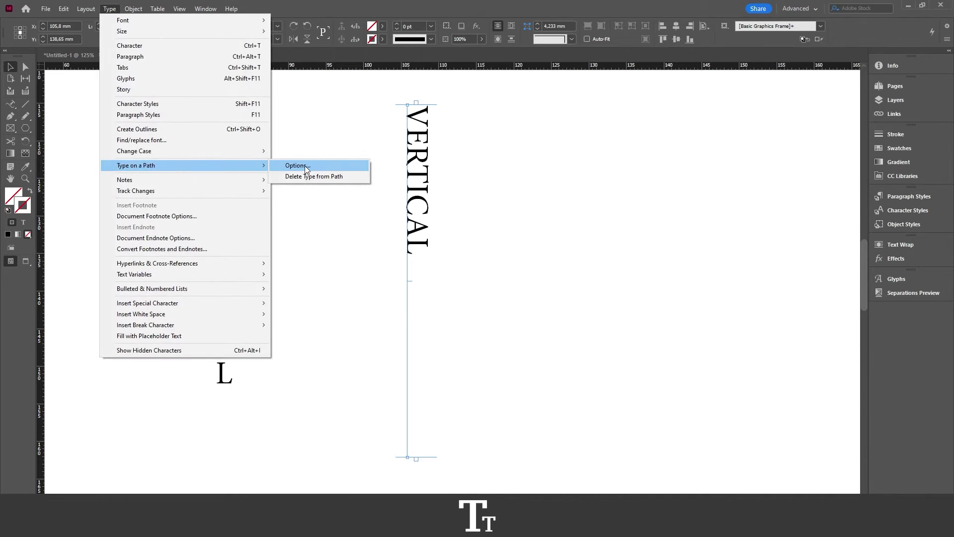
{"action": "left_click", "coordinate": [309, 166]}
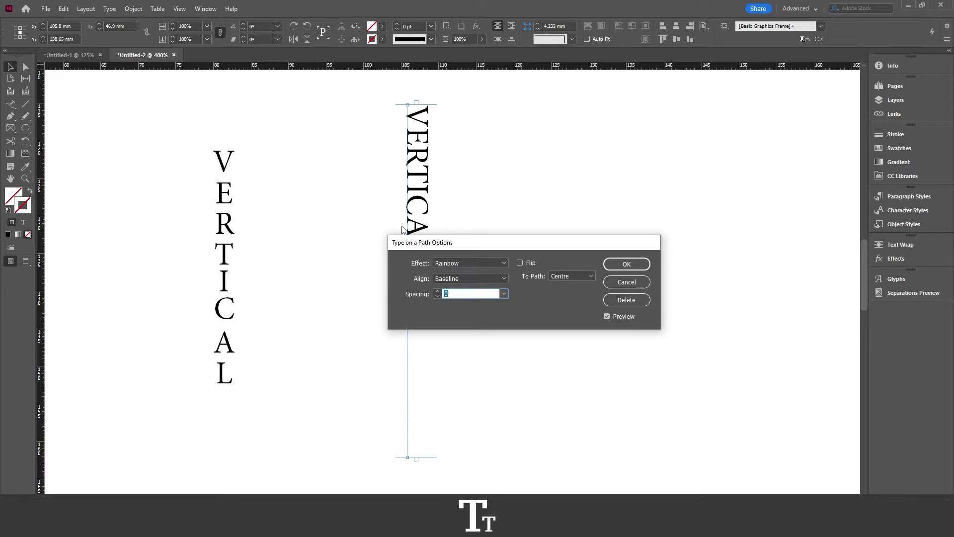
{"action": "mouse_move", "coordinate": [429, 246]}
{"action": "left_mouse_down"}
{"action": "mouse_move", "coordinate": [493, 157]}
{"action": "mouse_move", "coordinate": [524, 154]}
{"action": "left_mouse_up"}
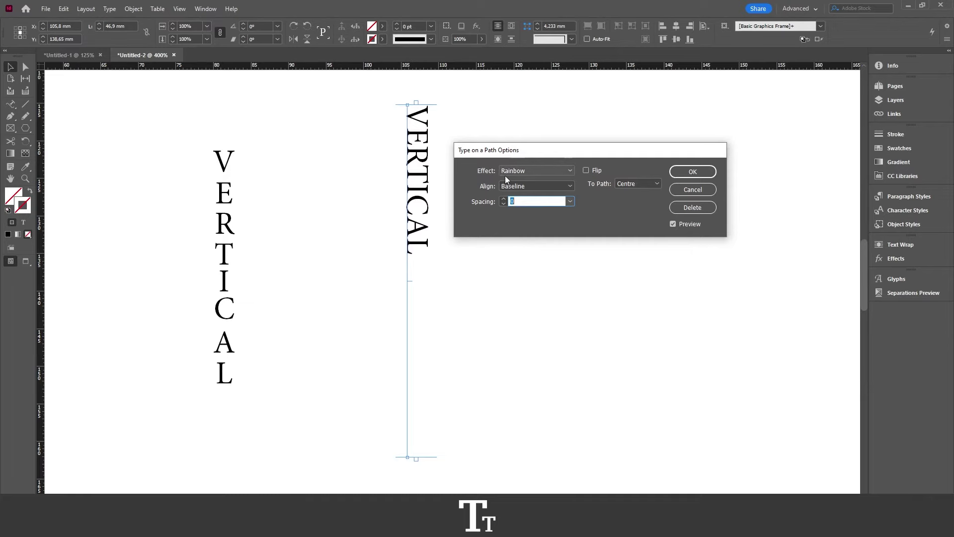
{"action": "left_click", "coordinate": [569, 171]}
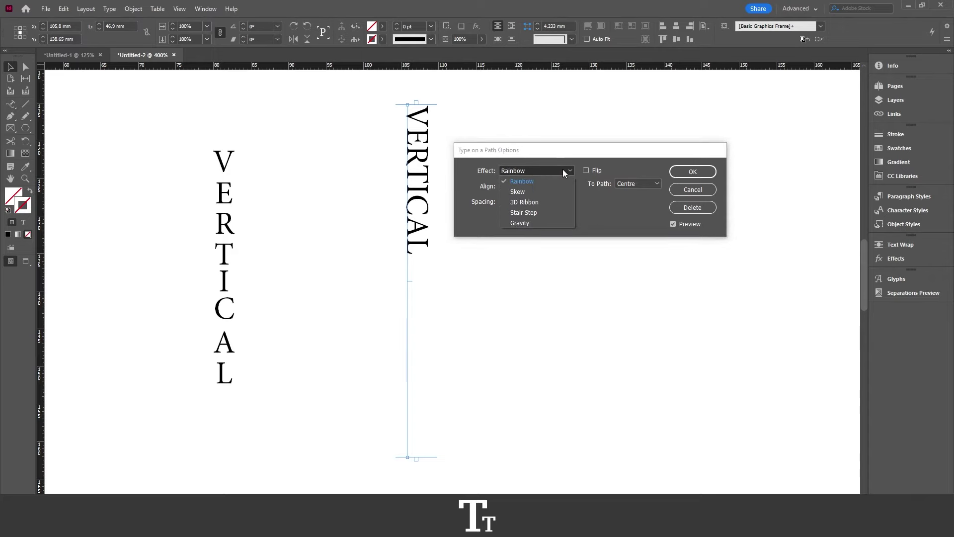
{"action": "left_click", "coordinate": [537, 212]}
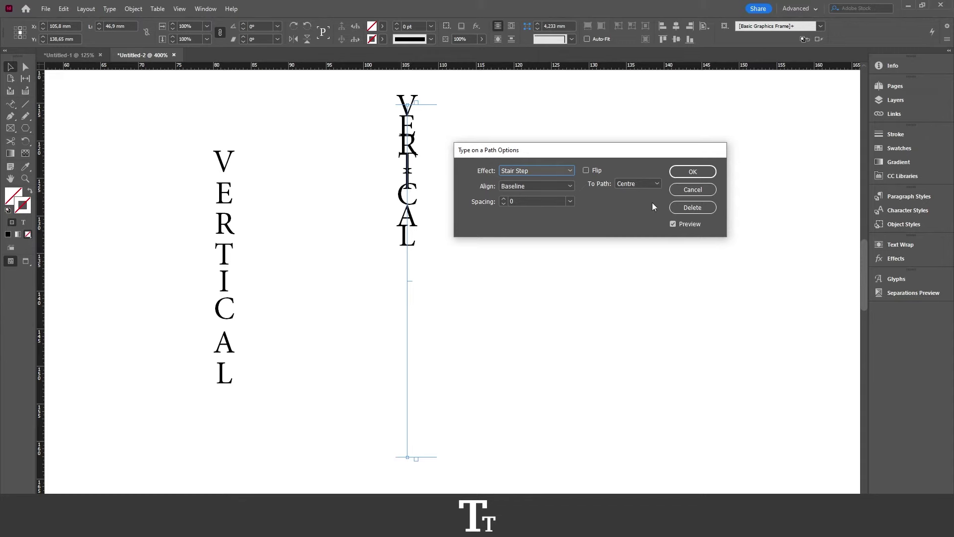
{"action": "left_click", "coordinate": [678, 224]}
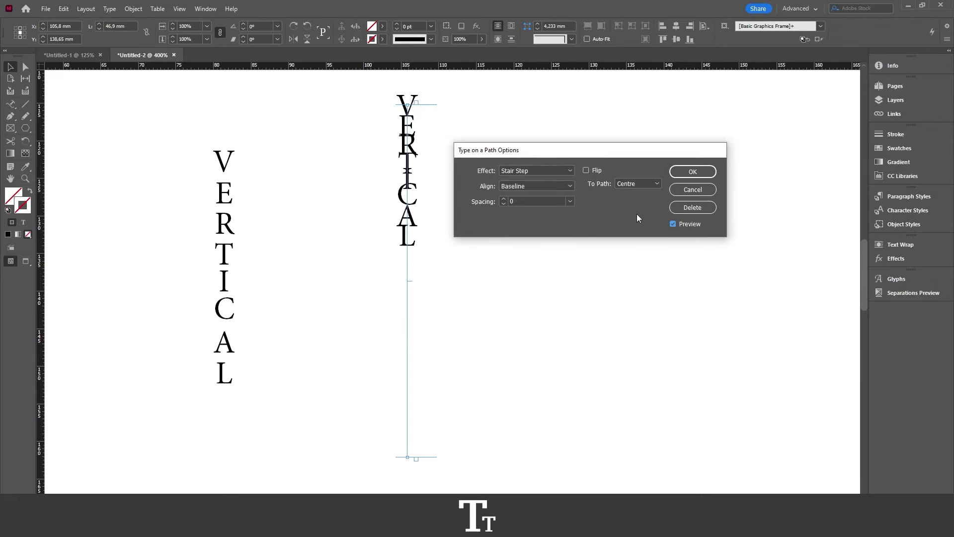
{"action": "left_click", "coordinate": [693, 172]}
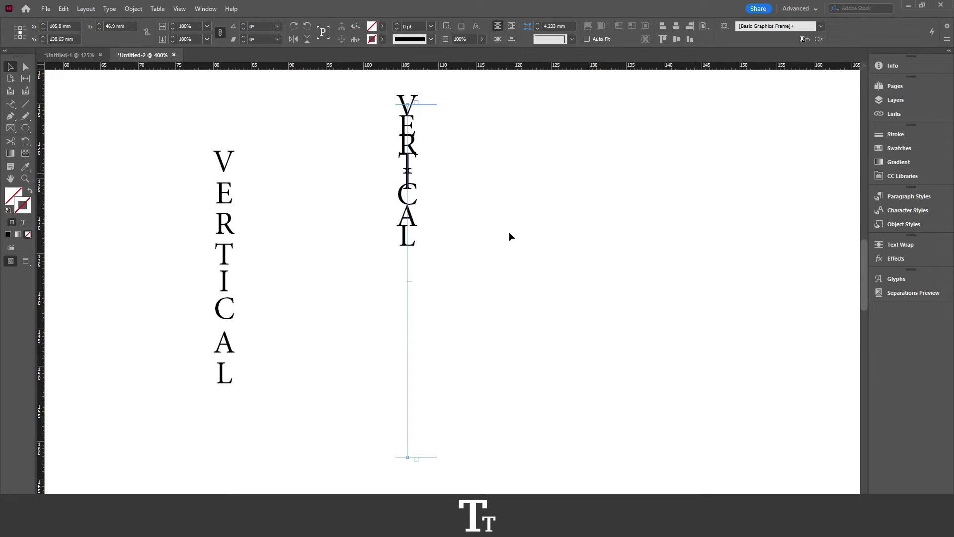
Raise tracking on all the letters of the path text to about 310.
{"action": "left_click", "coordinate": [465, 244]}
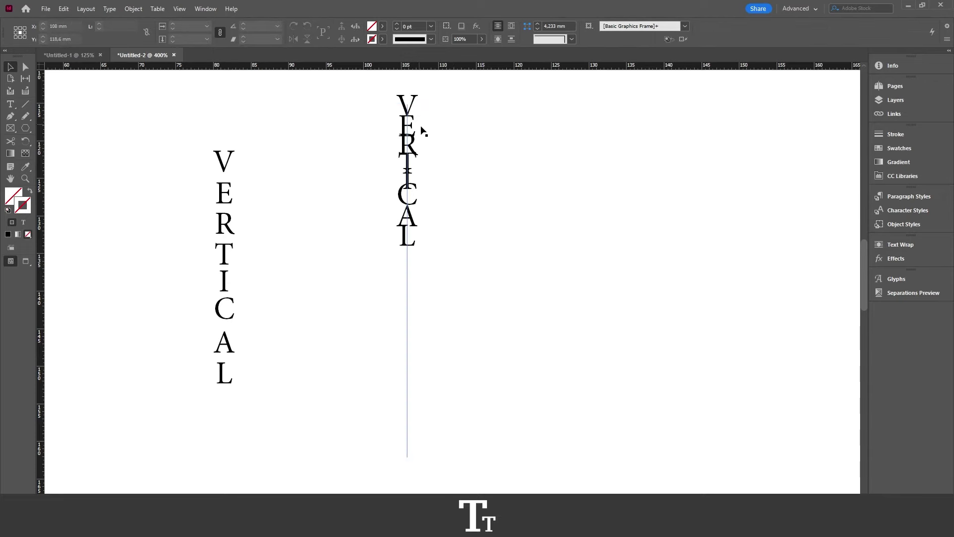
{"action": "triple_click", "coordinate": [408, 160]}
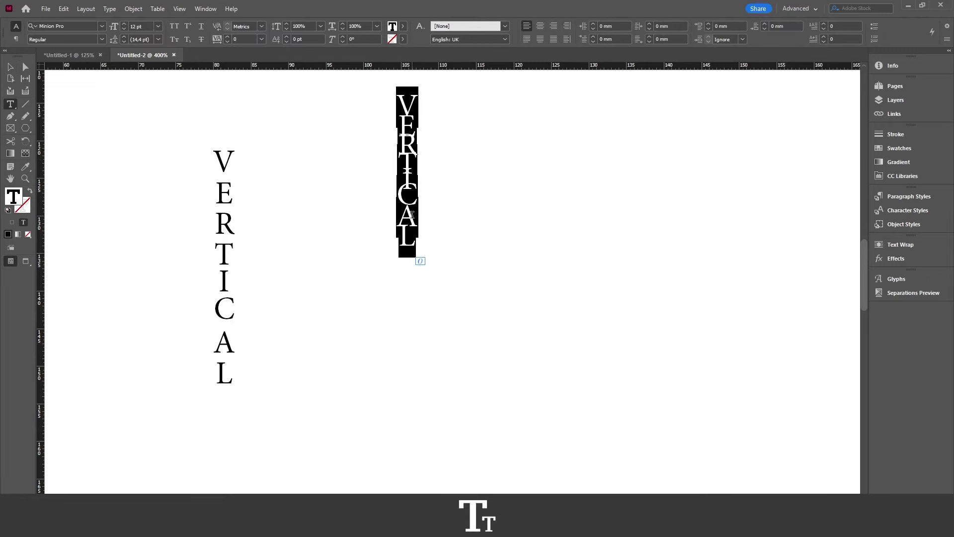
{"action": "left_click", "coordinate": [227, 37]}
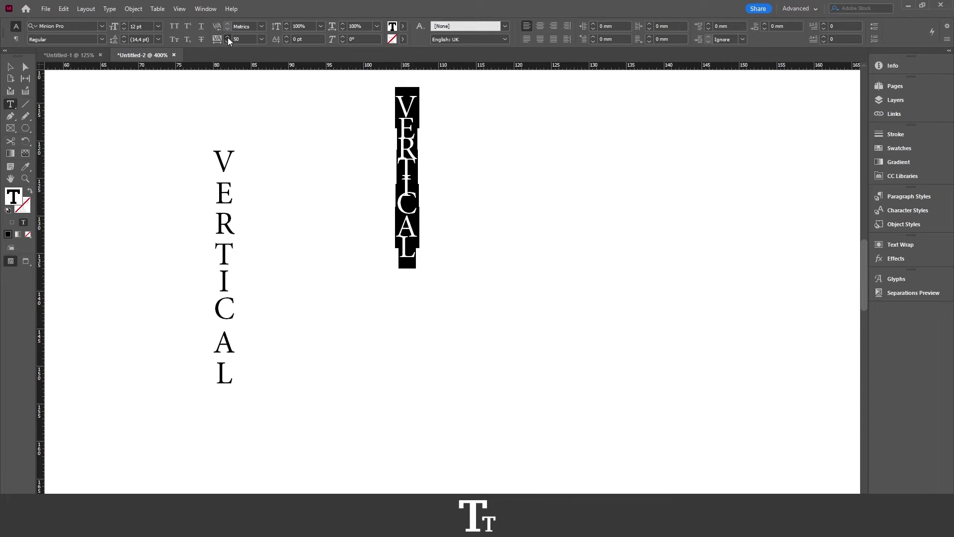
{"action": "left_click", "coordinate": [227, 38]}
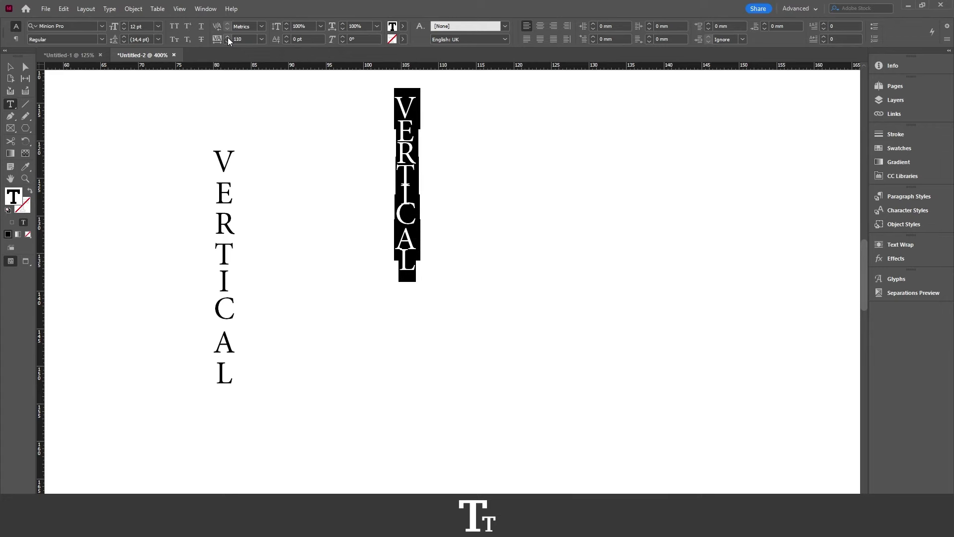
{"action": "left_click", "coordinate": [228, 37]}
{"action": "left_click", "coordinate": [228, 38]}
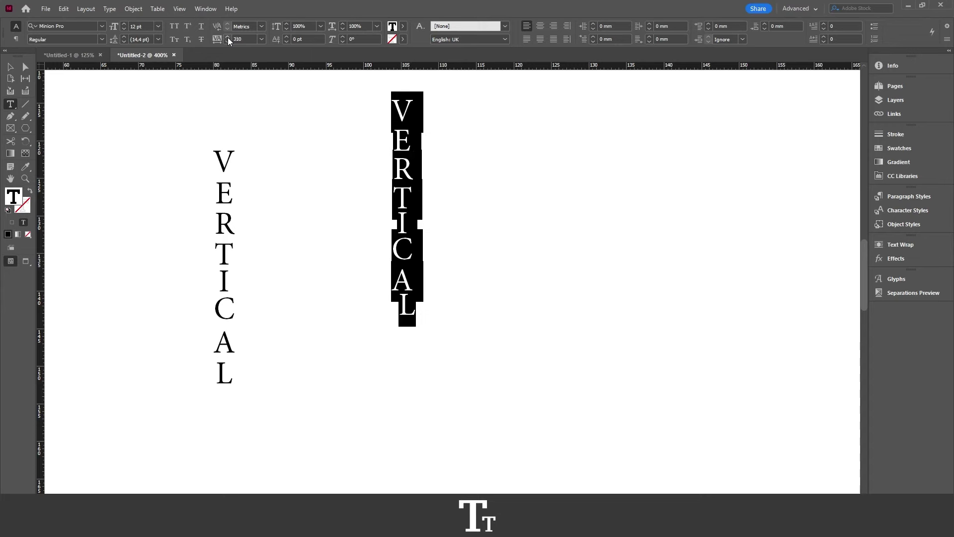
{"action": "key", "text": "Escape"}
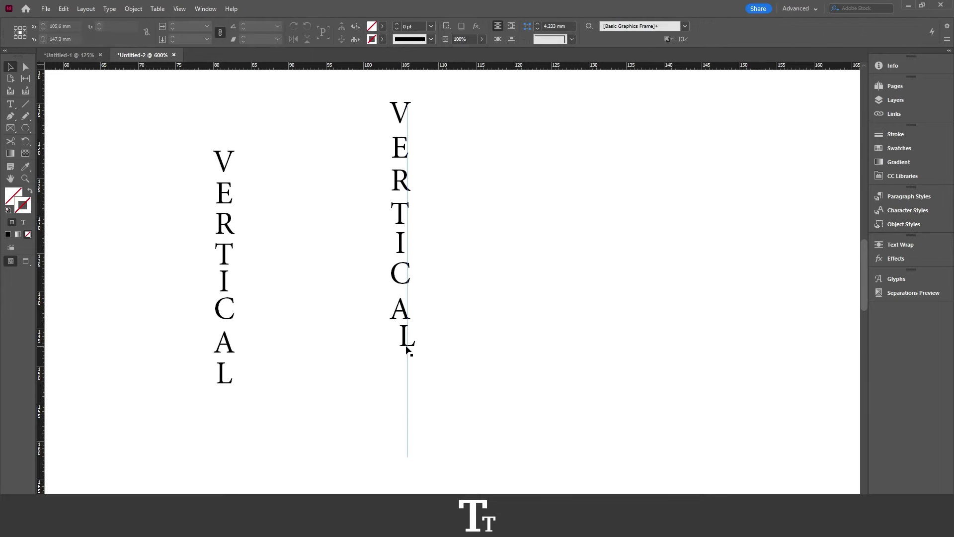
{"action": "scroll", "coordinate": [408, 349], "scroll_direction": "up", "scroll_amount": 2}
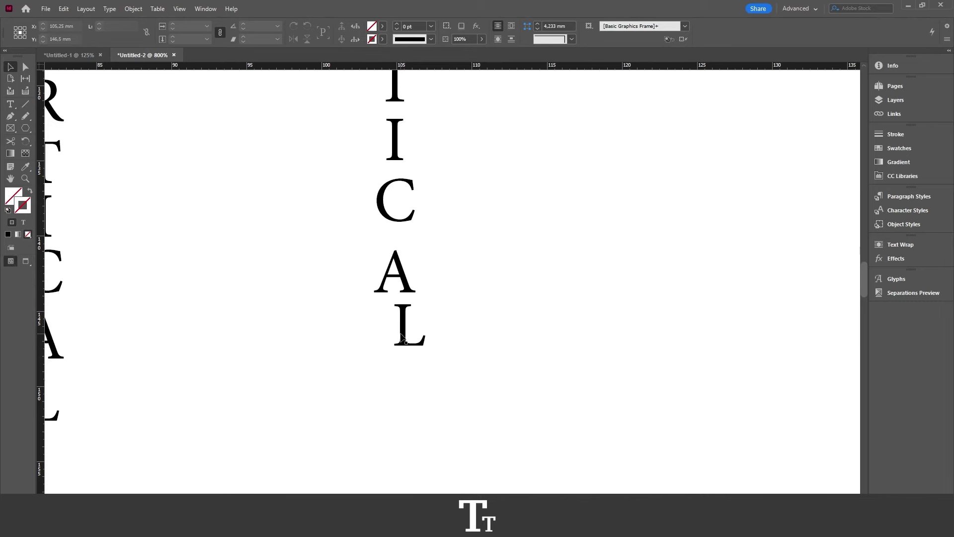
Place the text cursor after the L in the path text.
{"action": "left_click", "coordinate": [402, 339]}
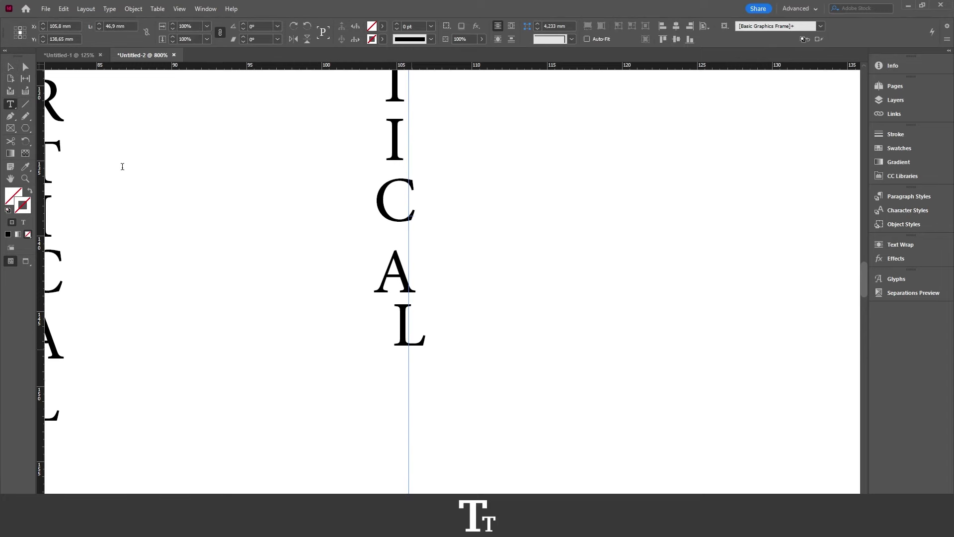
{"action": "left_click", "coordinate": [14, 105]}
{"action": "left_click", "coordinate": [407, 349]}
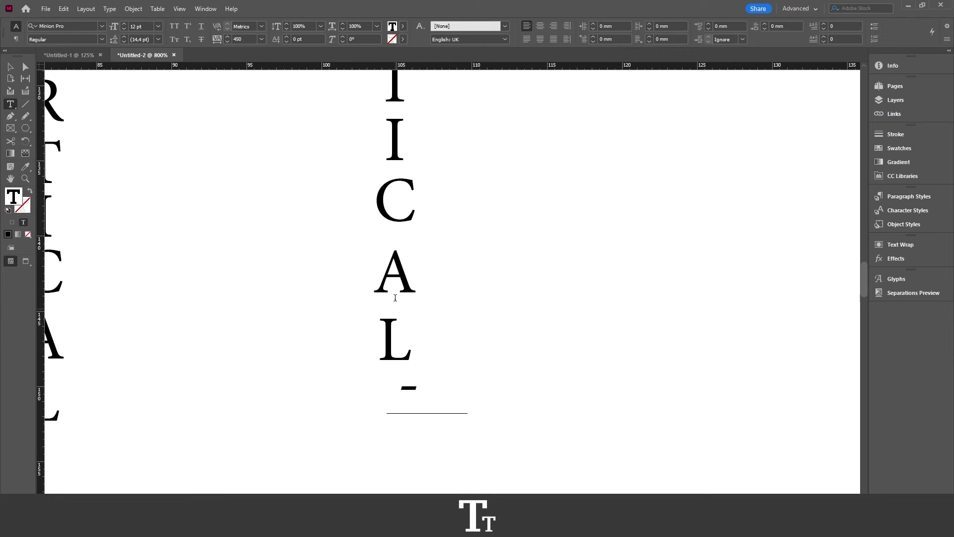
Give the stray dash below the L a [None] fill so it disappears.
{"action": "left_click_drag", "start_coordinate": [419, 403], "coordinate": [414, 383]}
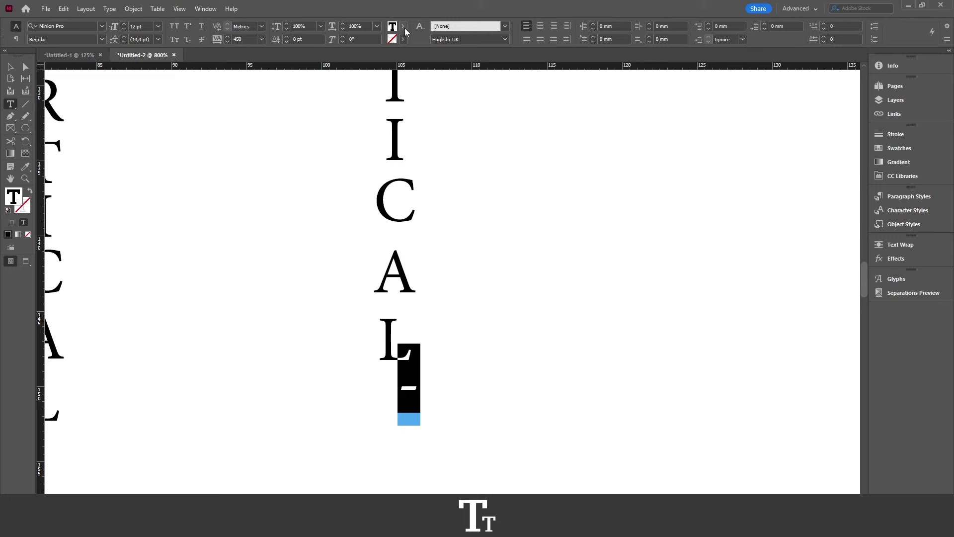
{"action": "left_click", "coordinate": [404, 27]}
{"action": "left_click", "coordinate": [318, 57]}
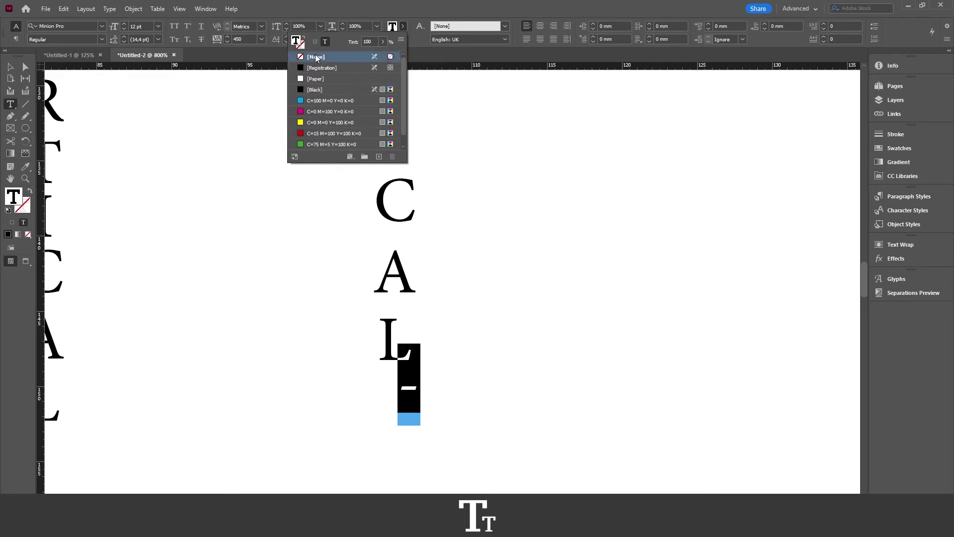
{"action": "left_click", "coordinate": [14, 68]}
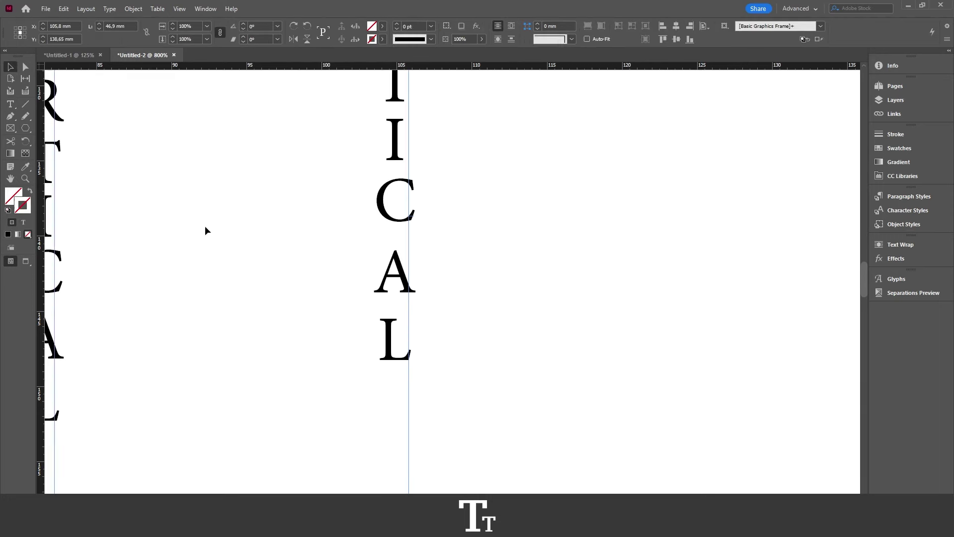
{"action": "scroll", "coordinate": [437, 310], "scroll_direction": "down", "scroll_amount": 2}
Replace VERTICAL on the line with NEW TEXT in capitals, then deselect it.
{"action": "left_click", "coordinate": [438, 311]}
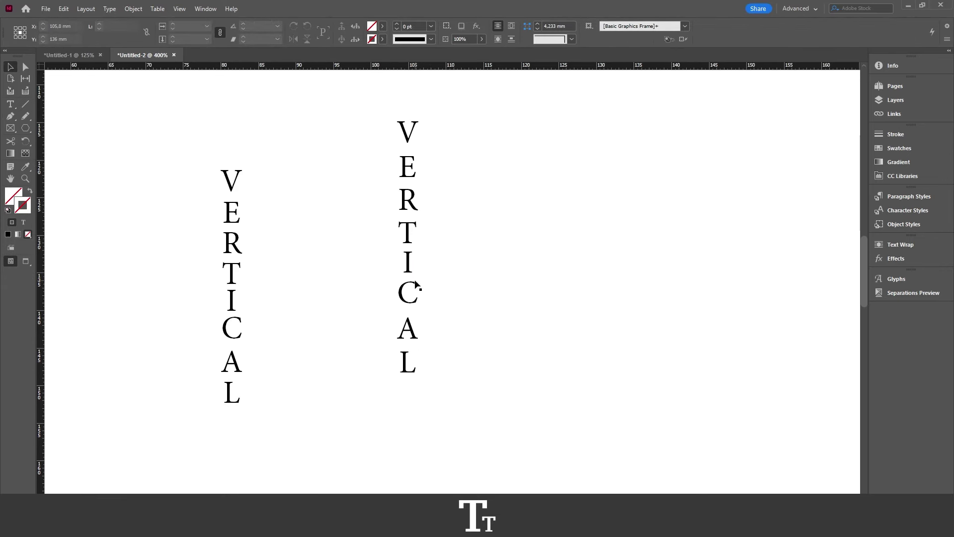
{"action": "key", "text": "t"}
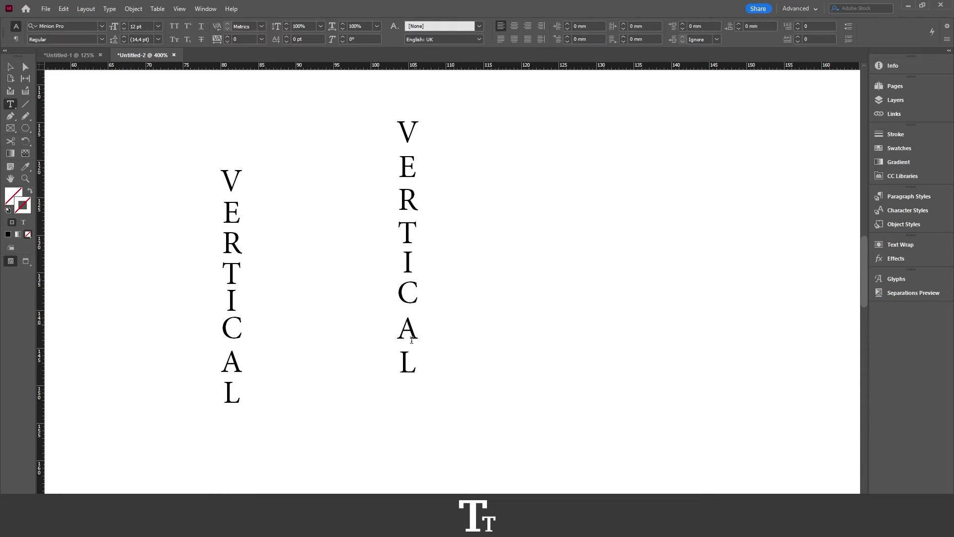
{"action": "left_click", "coordinate": [418, 351]}
{"action": "key", "text": "shift+Up"}
{"action": "key", "text": "shift+Up"}
{"action": "key", "text": "shift+Up"}
{"action": "key", "text": "shift+Up"}
{"action": "left_click", "coordinate": [420, 374]}
{"action": "key", "text": "shift+Up"}
{"action": "key", "text": "shift+Up"}
{"action": "key", "text": "shift+Up"}
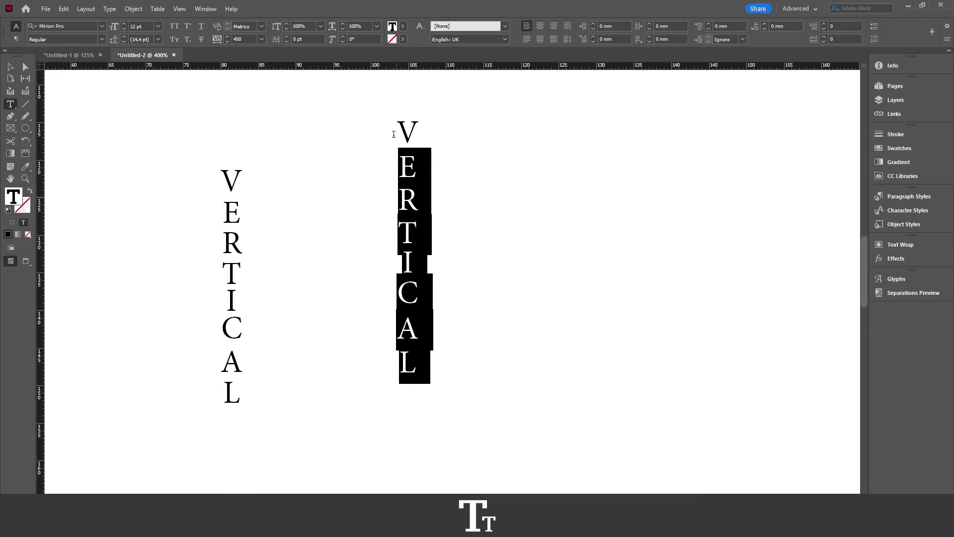
{"action": "key", "text": "shift+Up"}
{"action": "type", "text": "new"}
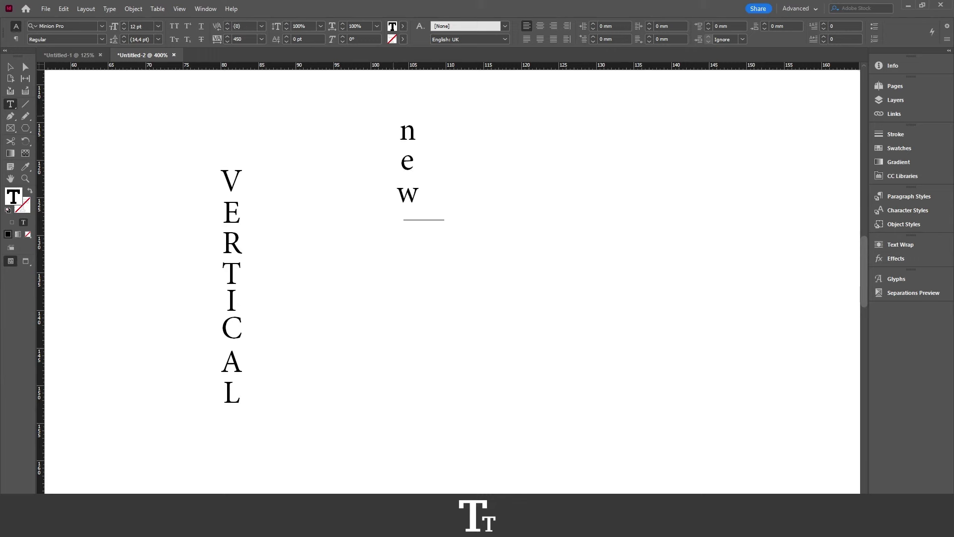
{"action": "key", "text": "BackSpace"}
{"action": "key", "text": "BackSpace"}
{"action": "key", "text": "BackSpace"}
{"action": "type", "text": "NEW TEXT"}
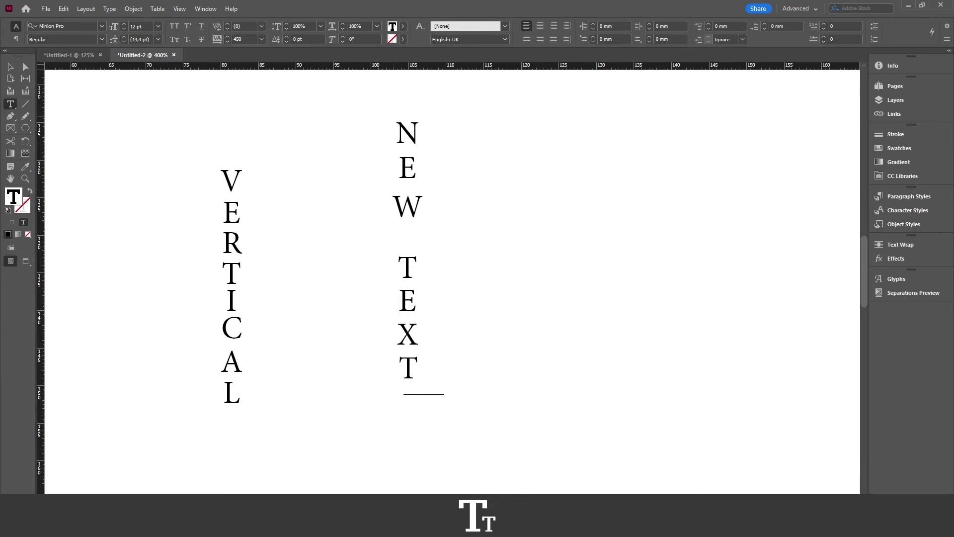
{"action": "left_click", "coordinate": [14, 69]}
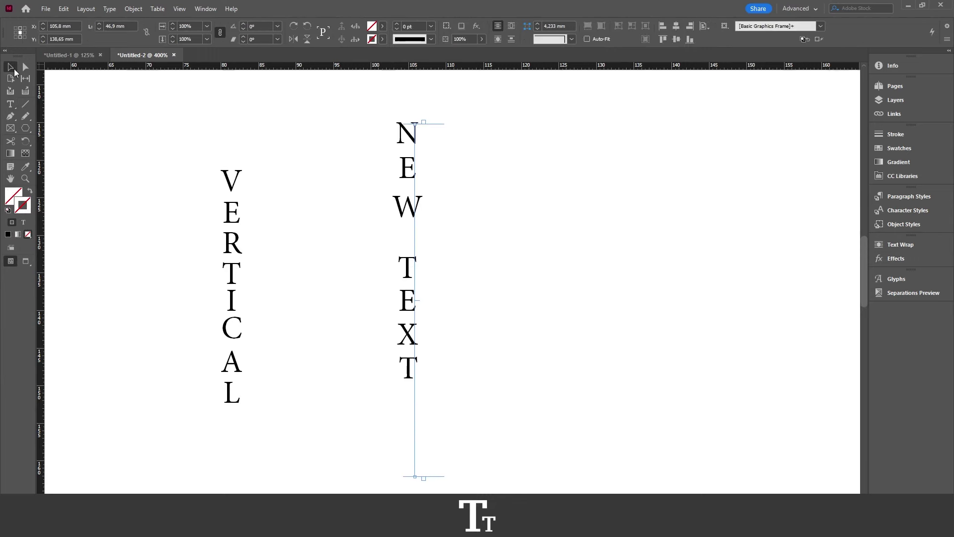
{"action": "left_click", "coordinate": [343, 198]}
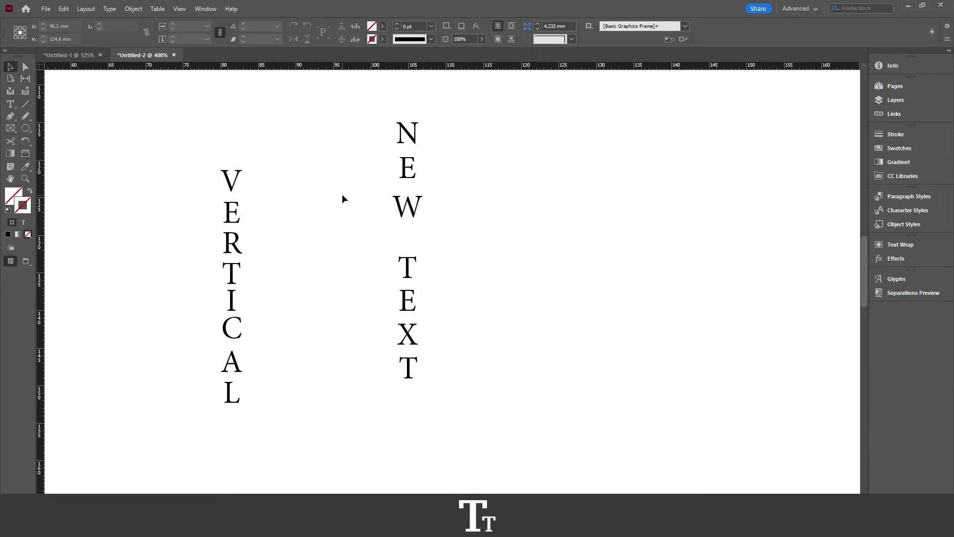